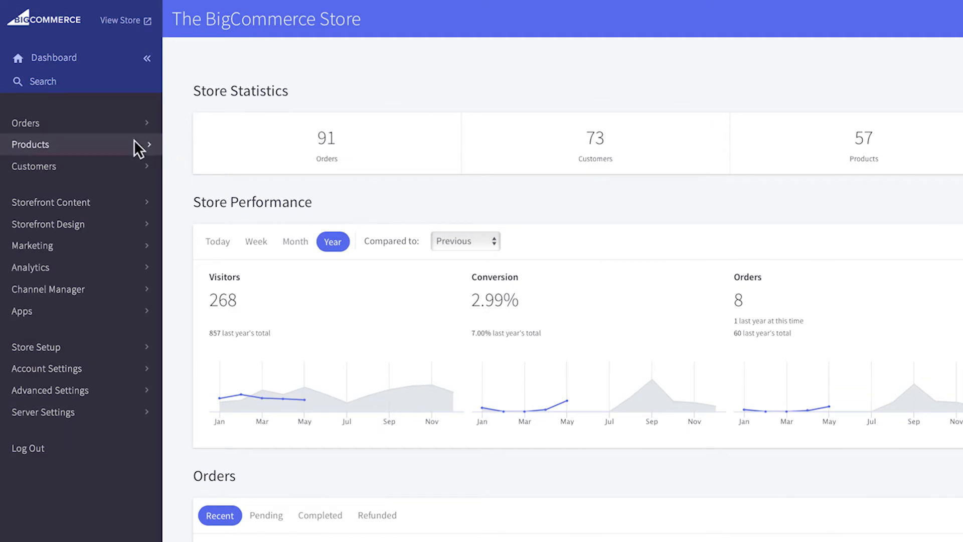
Step: Open Products > Export and choose the Bulk Edit template with Microsoft Excel (CSV) format
click(135, 145)
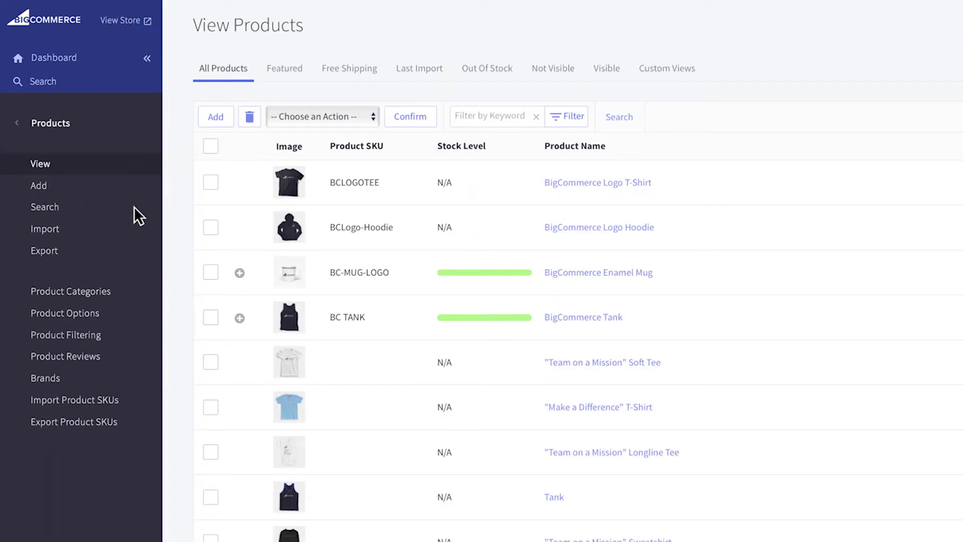
click(138, 255)
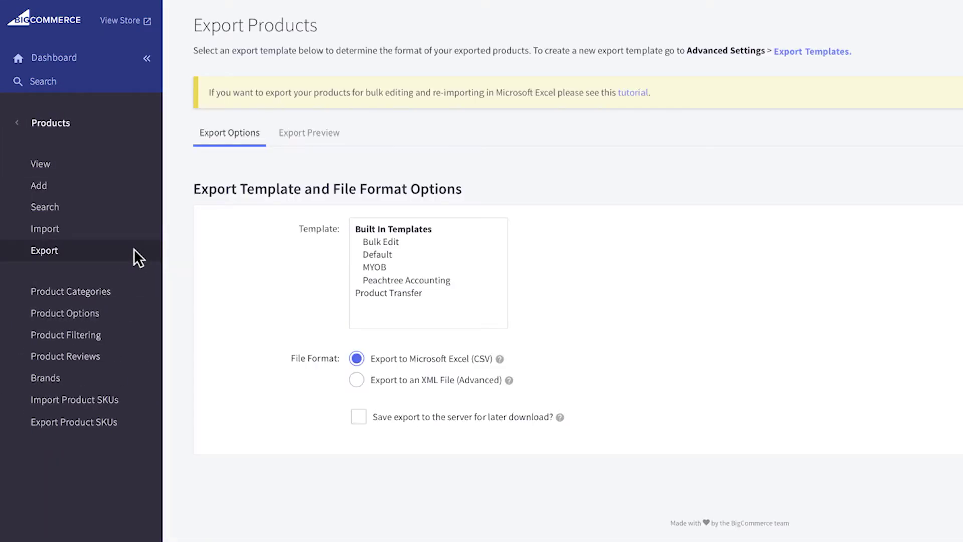
click(380, 242)
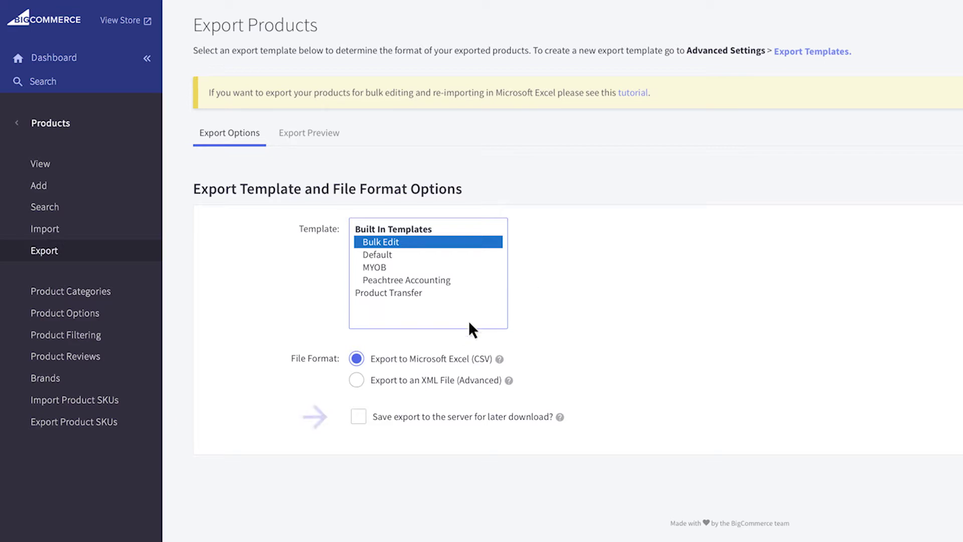
click(358, 415)
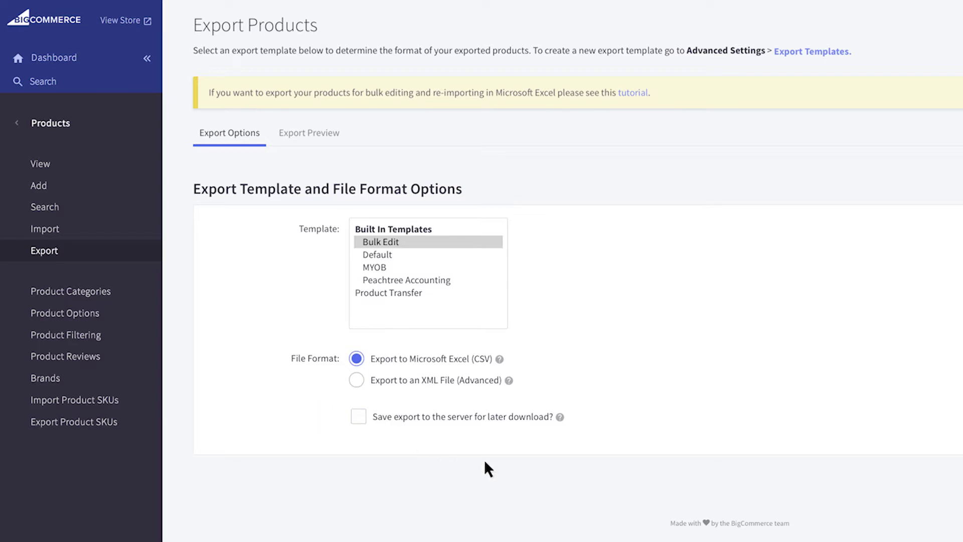
Step: Generate the product CSV export and download products-2017-05-24.csv
click(866, 521)
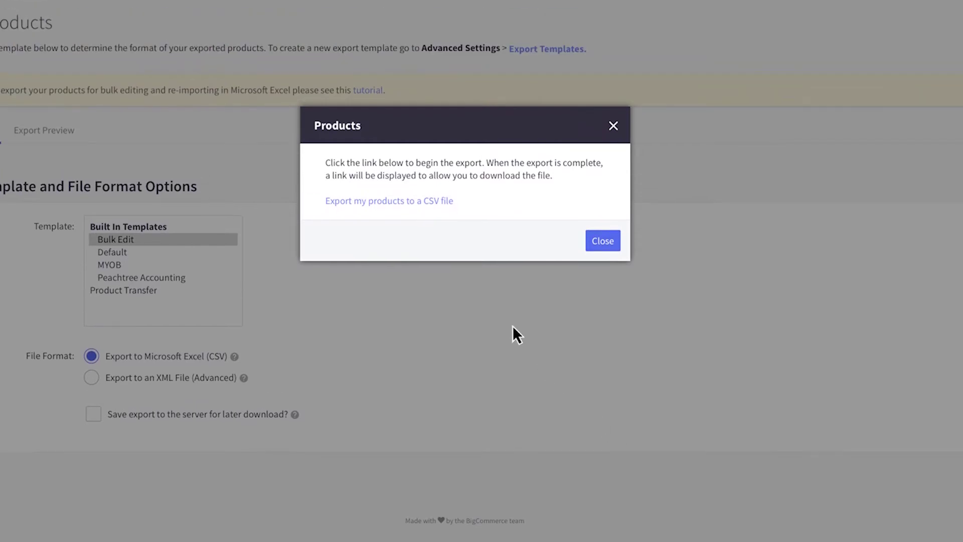
click(400, 202)
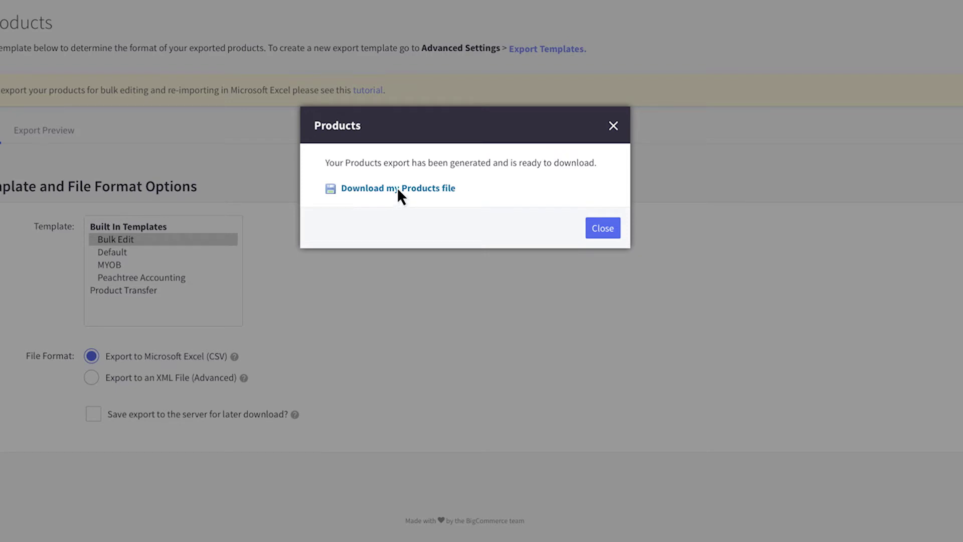
click(398, 189)
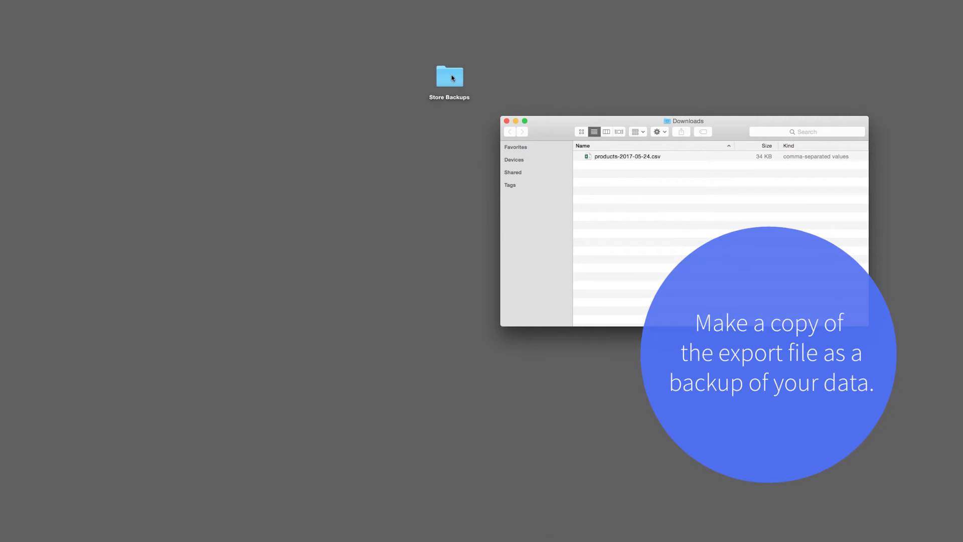
Step: Copy products-2017-05-24.csv from Downloads into Store Backups and open the export as a spreadsheet
double_click(452, 78)
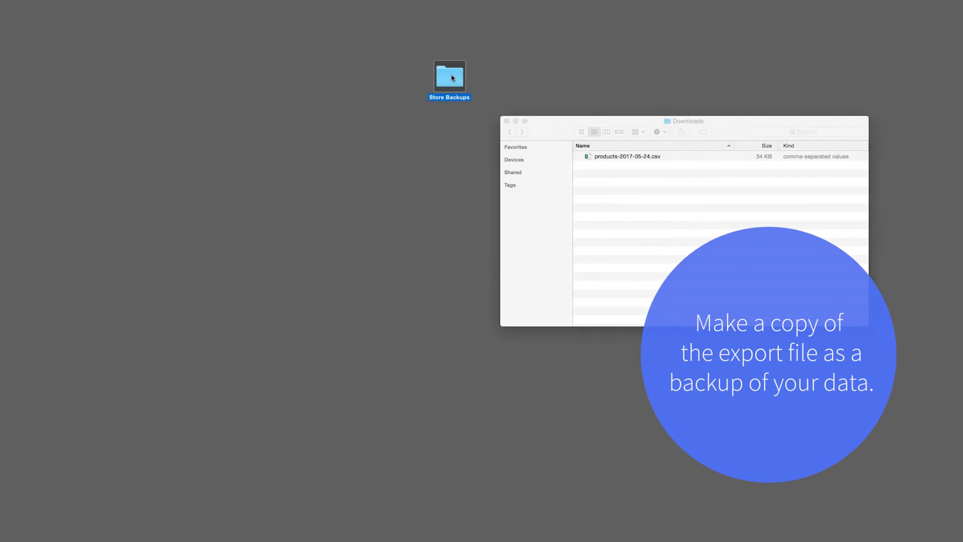
drag(617, 157, 422, 314)
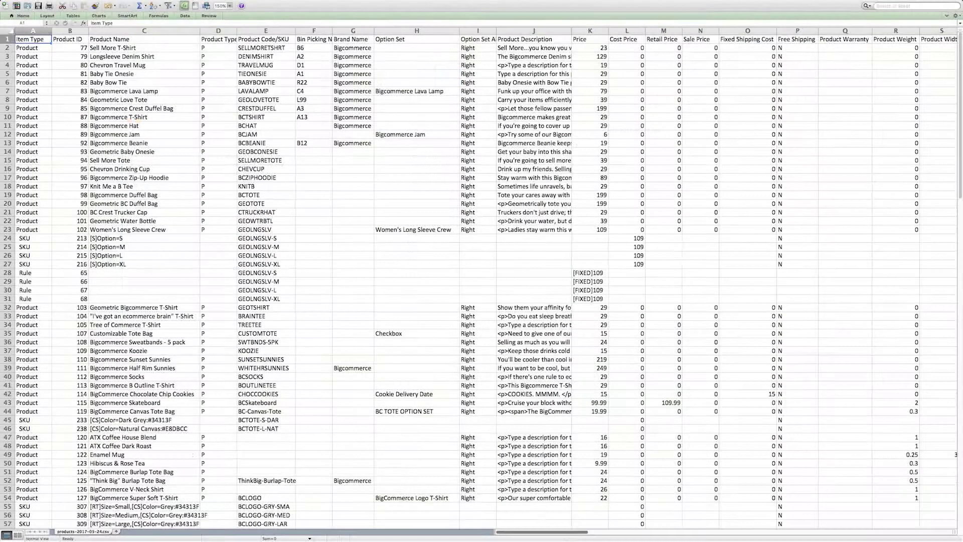
drag(570, 534, 627, 536)
Step: Change the first three Current Stock Level values to 25, 70 and 51, then save as CSV
click(659, 31)
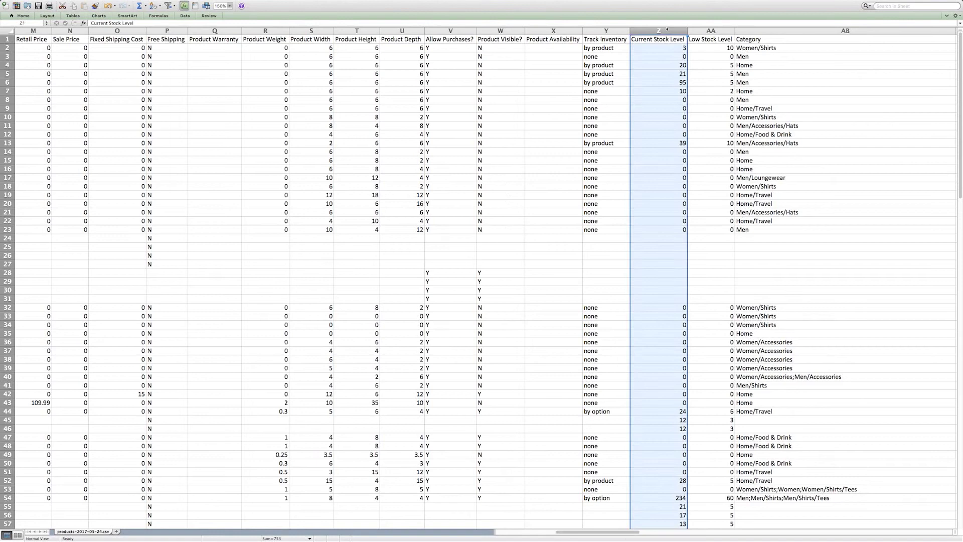
click(672, 46)
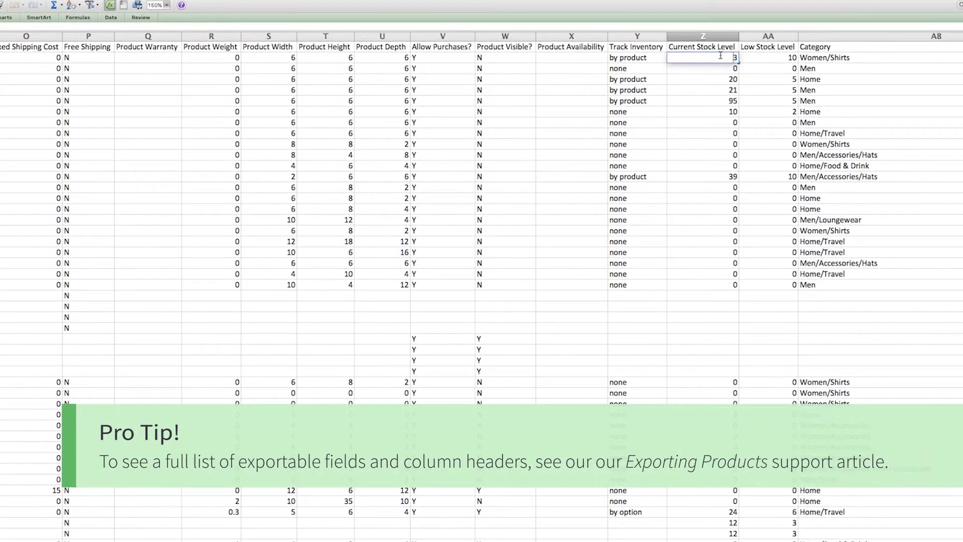
text(25)
click(721, 70)
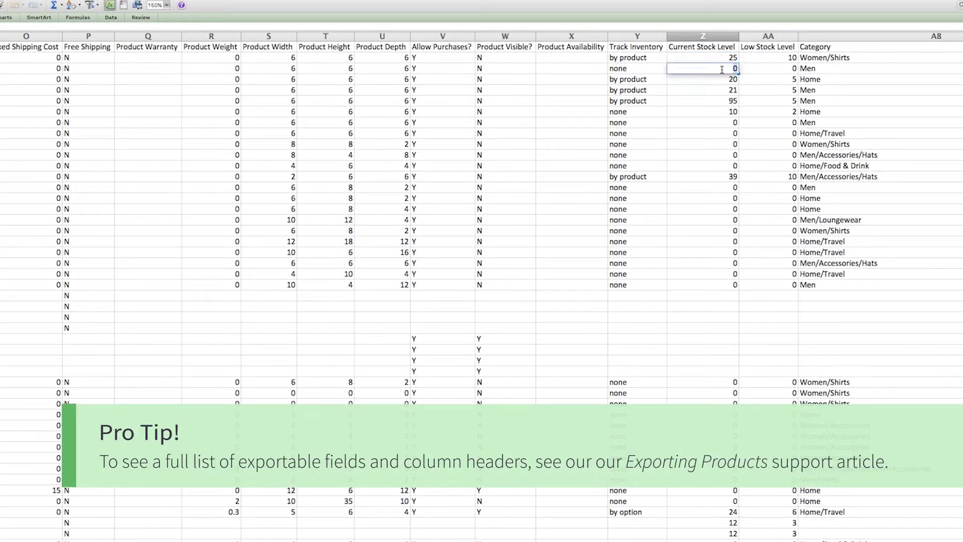
text(70)
double_click(723, 90)
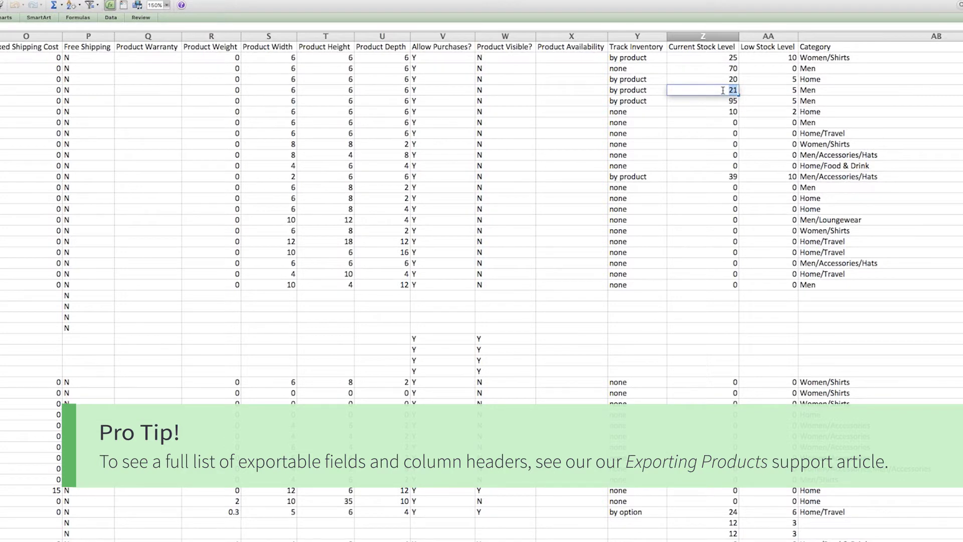
text(51)
click(725, 108)
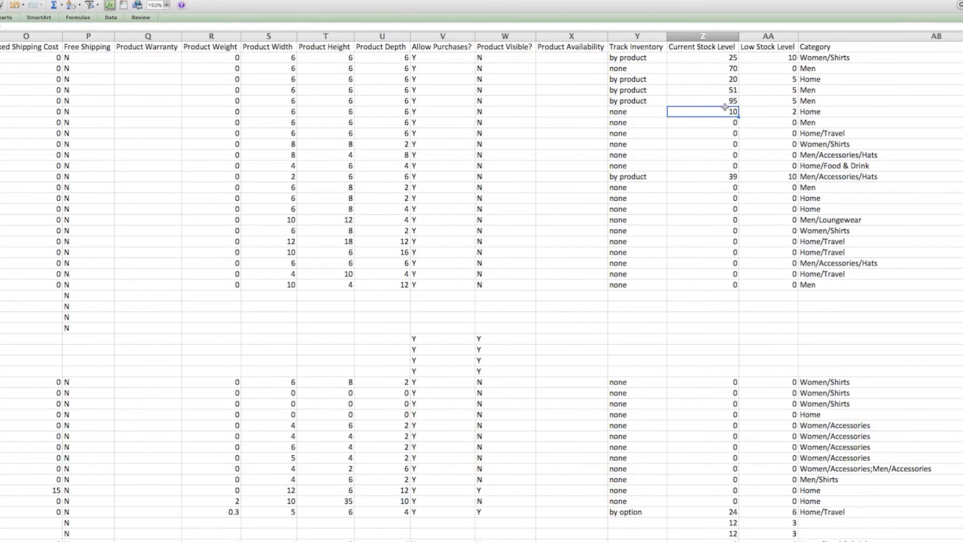
key(super+s)
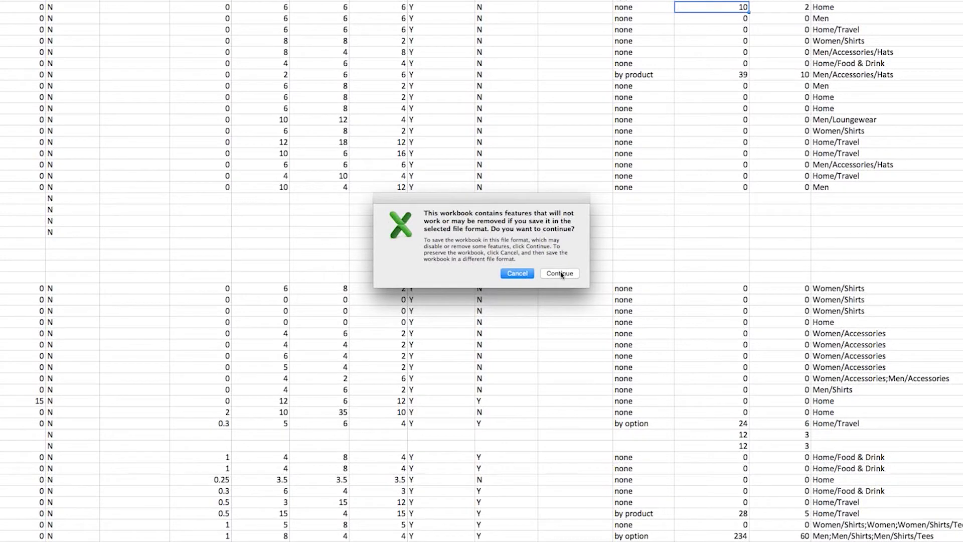
click(560, 274)
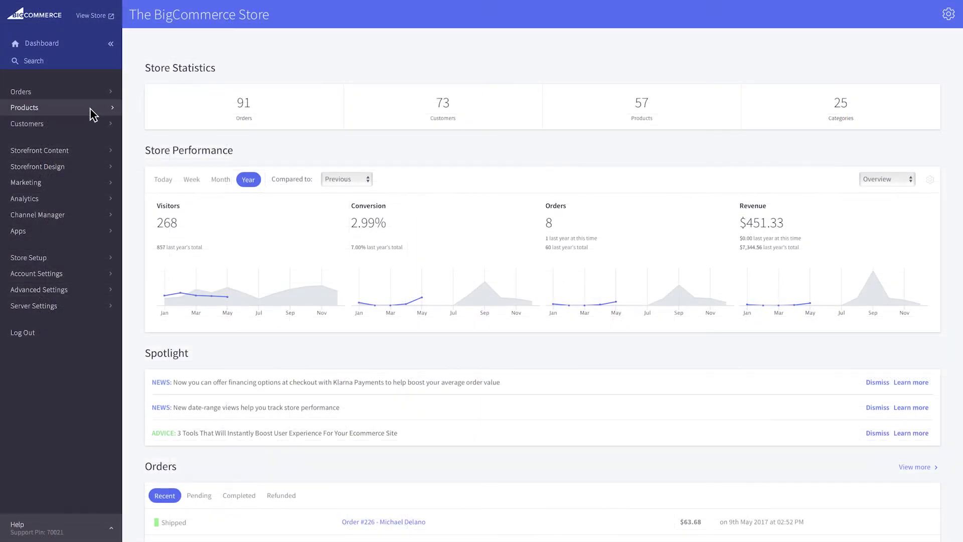
Step: On Products > Import, enable Bulk Edit Re-Import and attach products-2017-05-24.csv
click(92, 109)
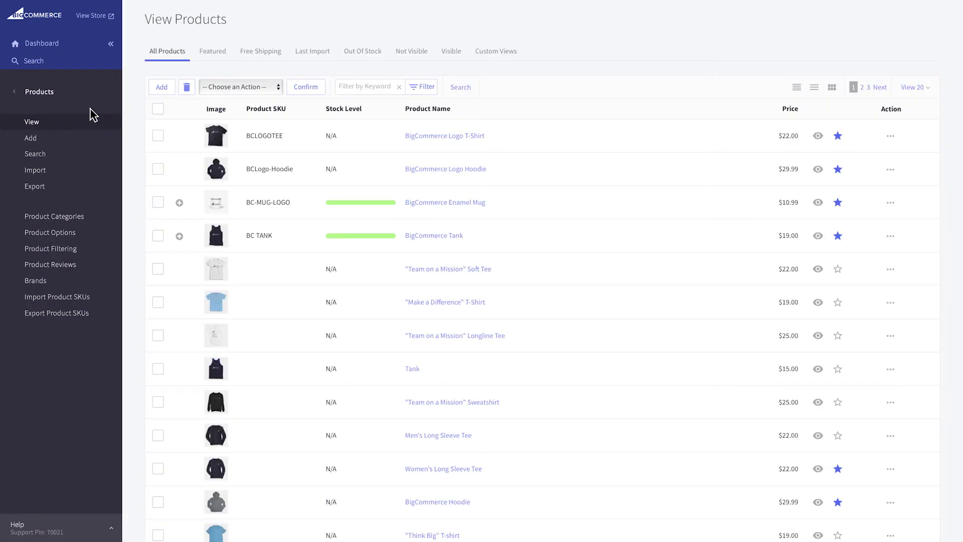
click(64, 170)
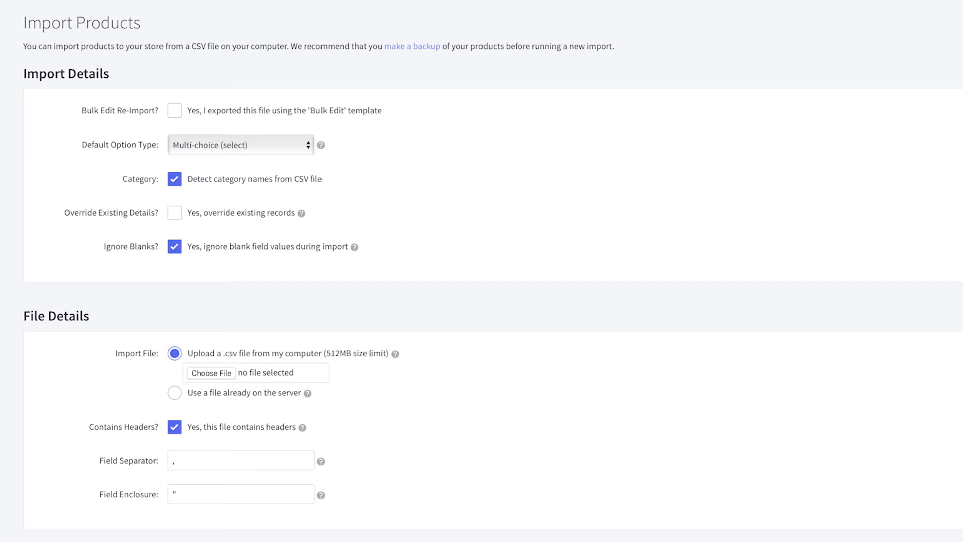
click(173, 111)
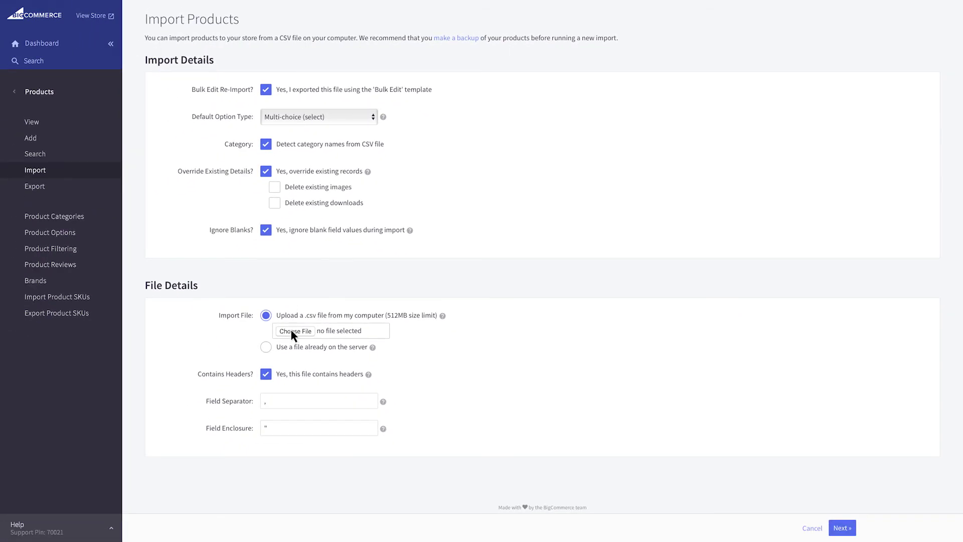
click(291, 331)
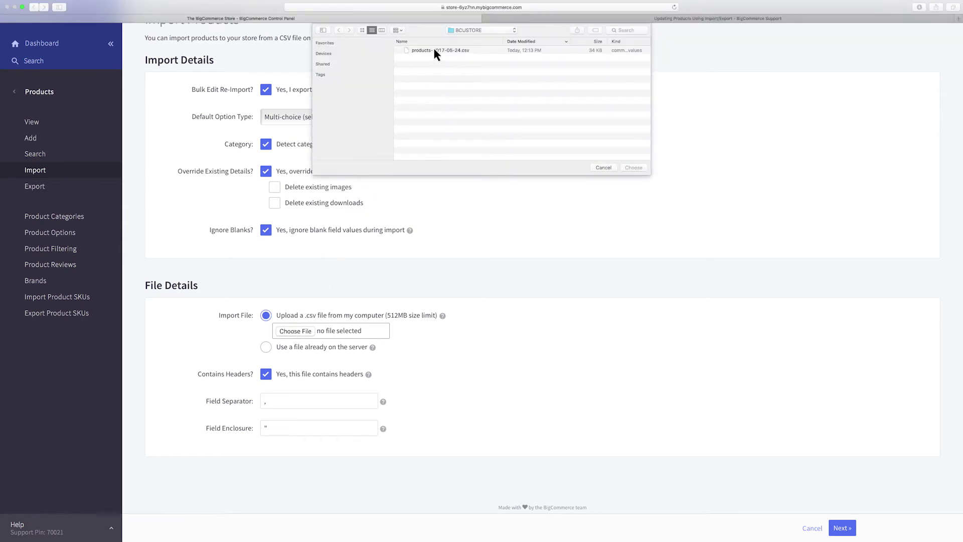
click(434, 51)
click(633, 167)
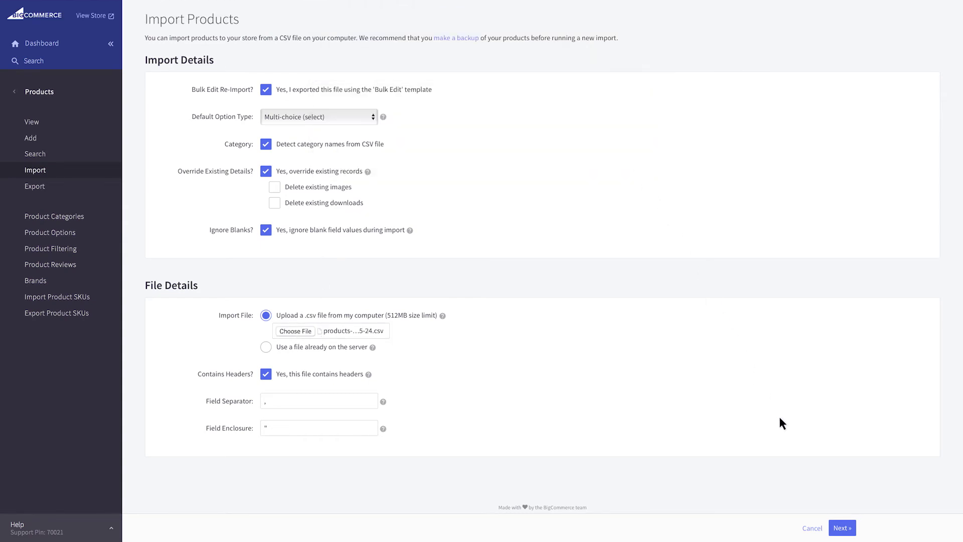
Step: Accept the import field mapping, setting Product Name back to match Product Name
click(842, 528)
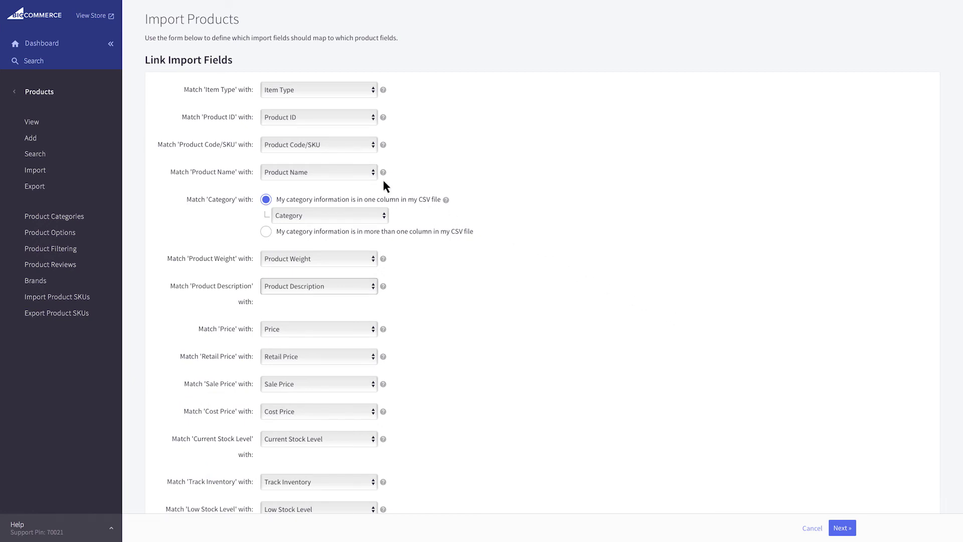
click(362, 173)
click(359, 188)
click(359, 172)
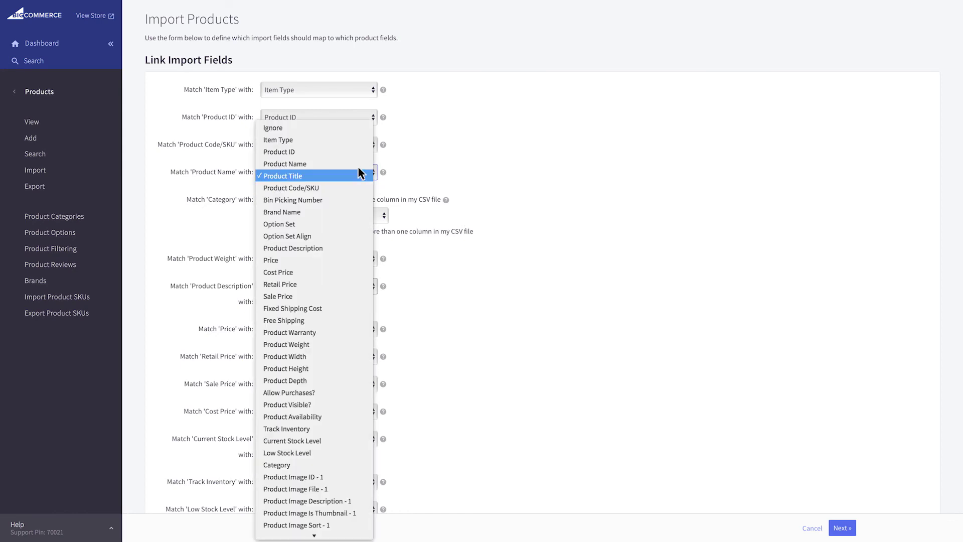
click(359, 164)
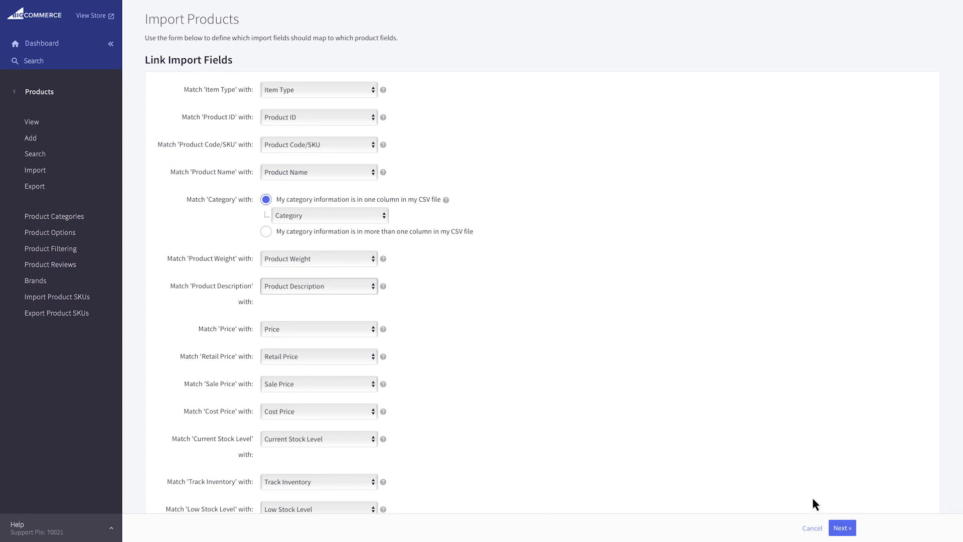
click(842, 527)
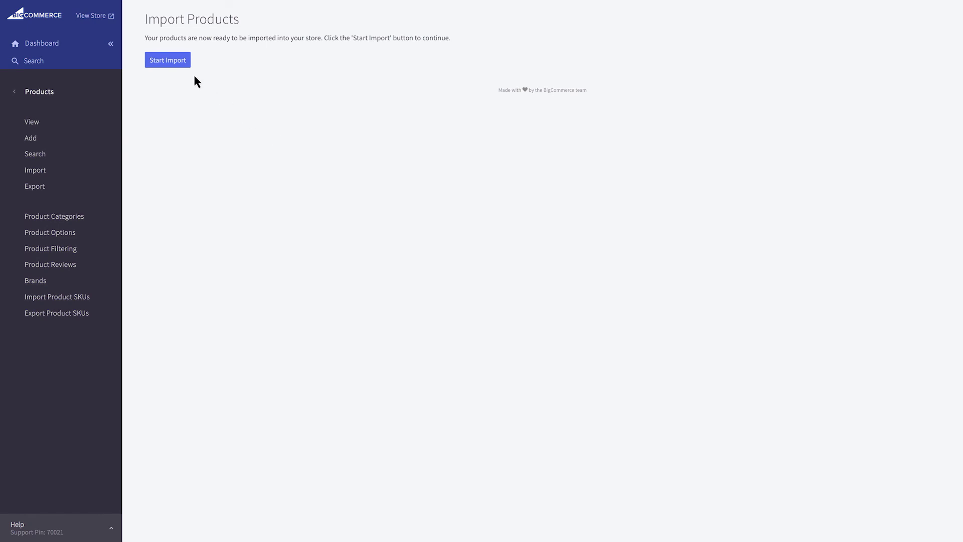
Step: Run the import, check why one product failed, and view the 58 updated products
click(171, 61)
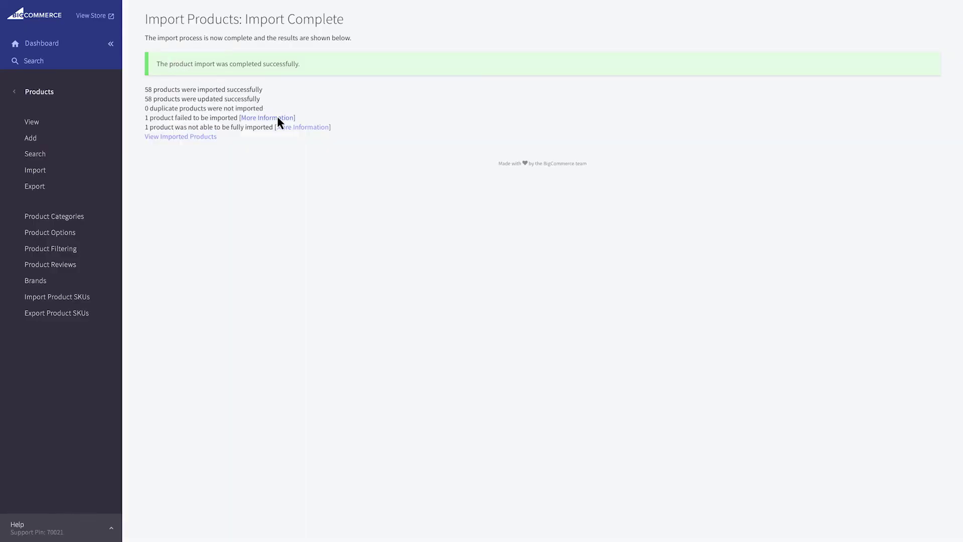
click(277, 118)
click(199, 137)
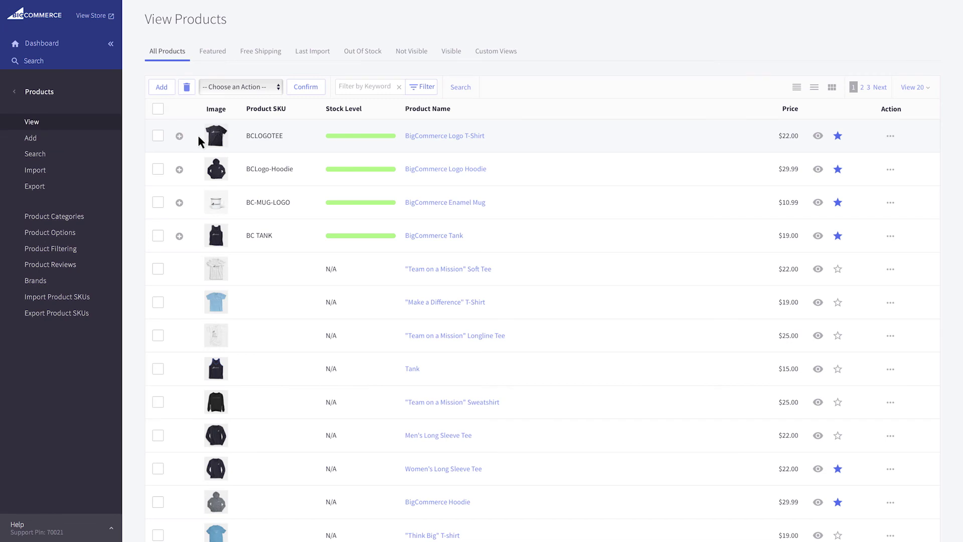